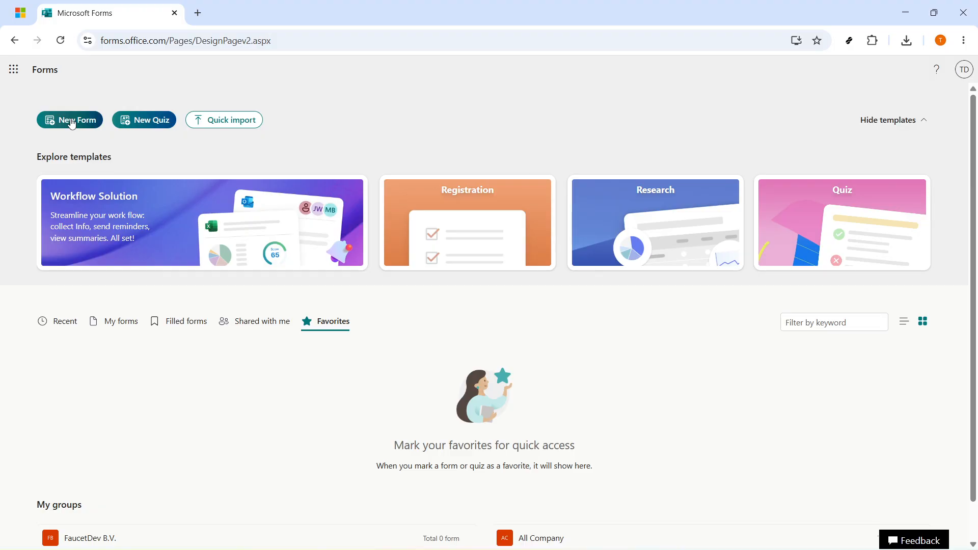
Create a new blank form and title it "Team Lunch Poll".
left_click(72, 121)
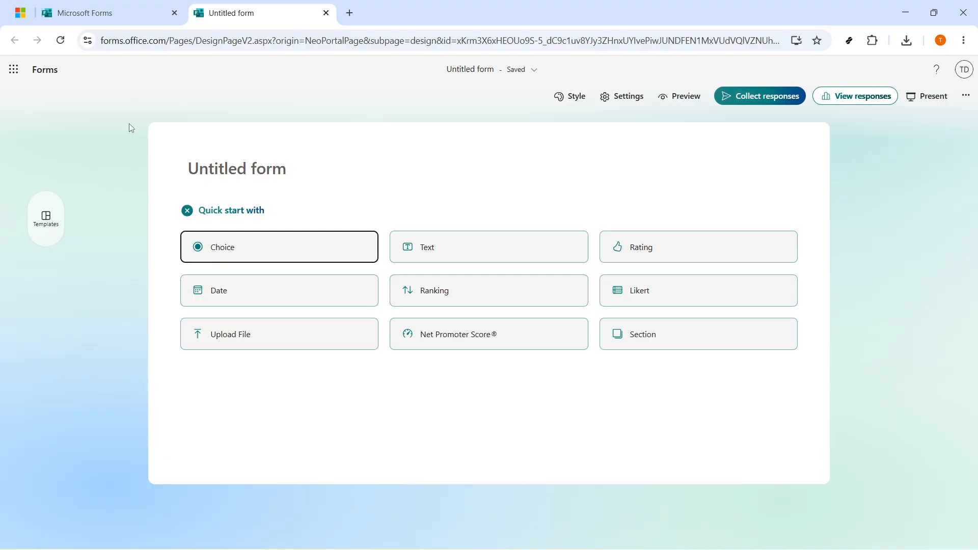
left_click(232, 169)
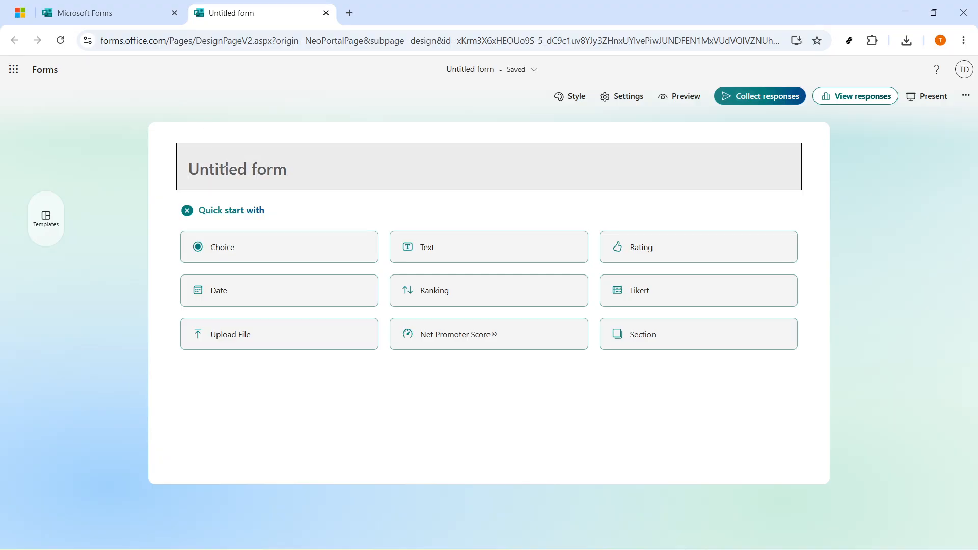
type("T")
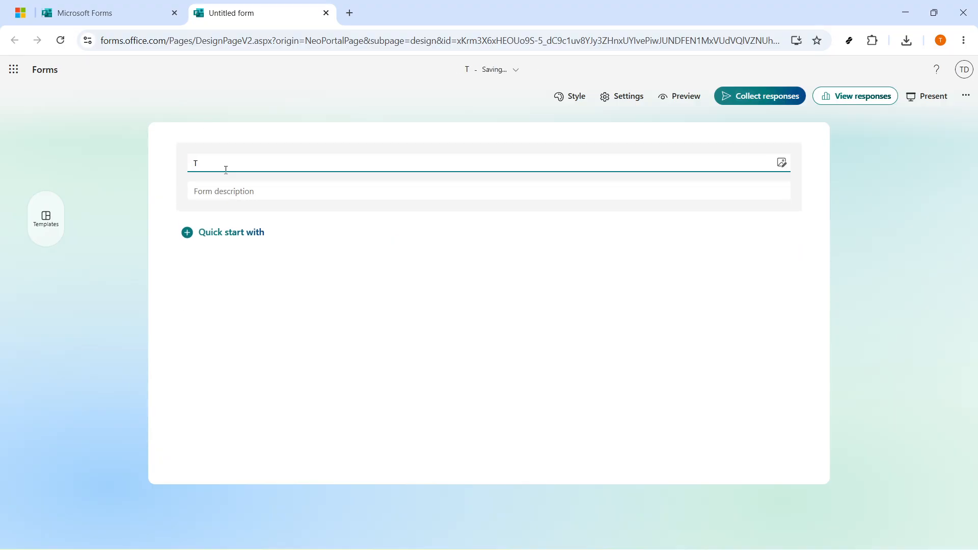
type("eam Lun")
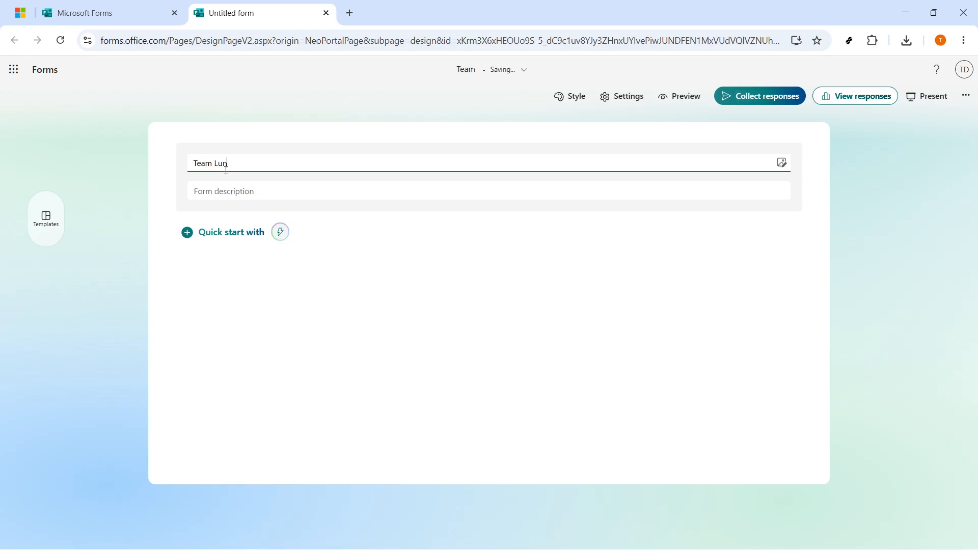
type("ch Poll")
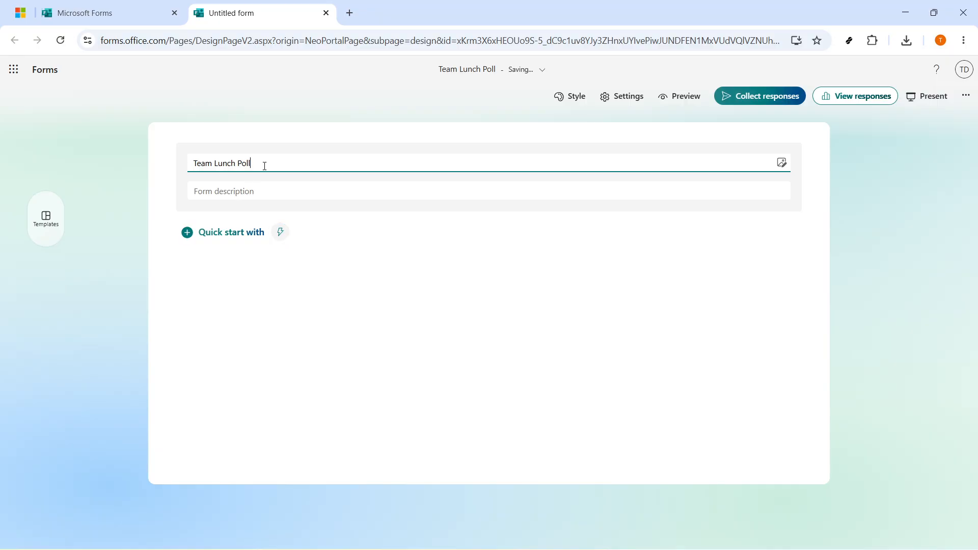
left_click_drag(264, 166, 177, 164)
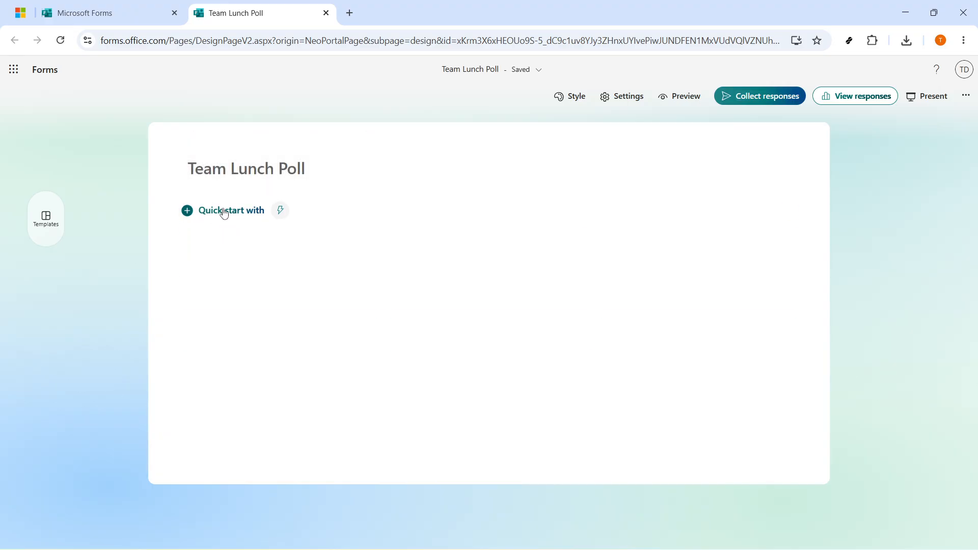
Add a Choice question reading "Which lunch option should we order?".
left_click(225, 214)
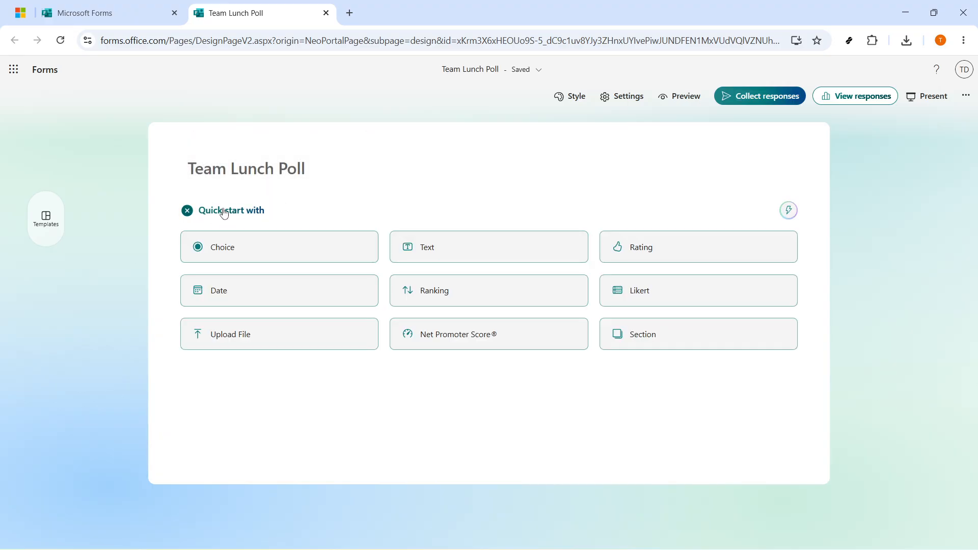
left_click(217, 244)
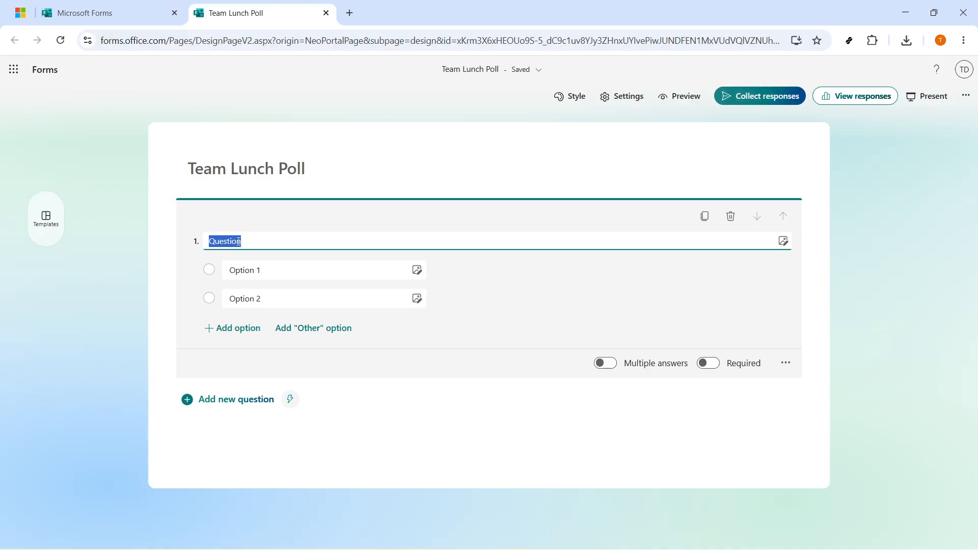
type("Which lunch option should we order?")
left_click_drag(355, 241, 204, 244)
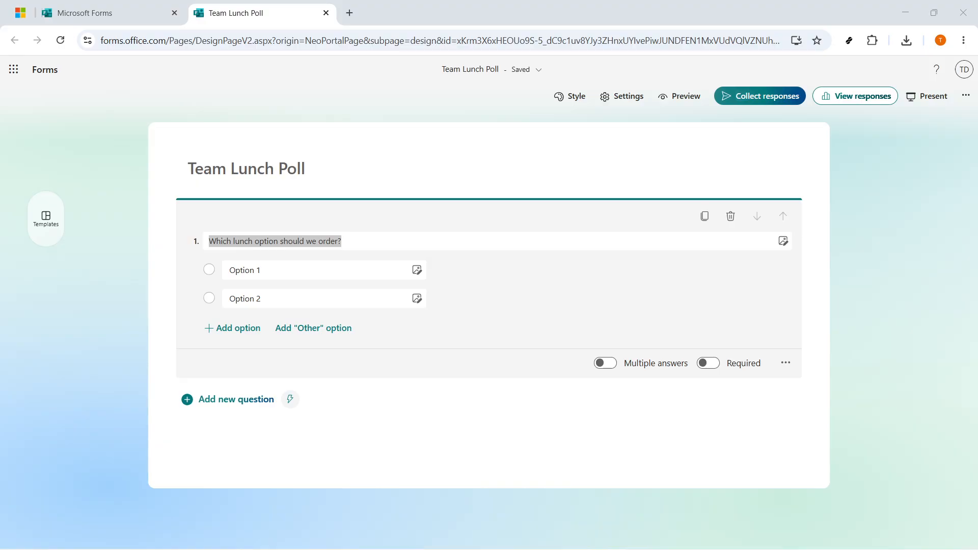
left_click(341, 242)
Set the lunch question's two answer options to "Sandwiches" and "Salads".
left_click(264, 269)
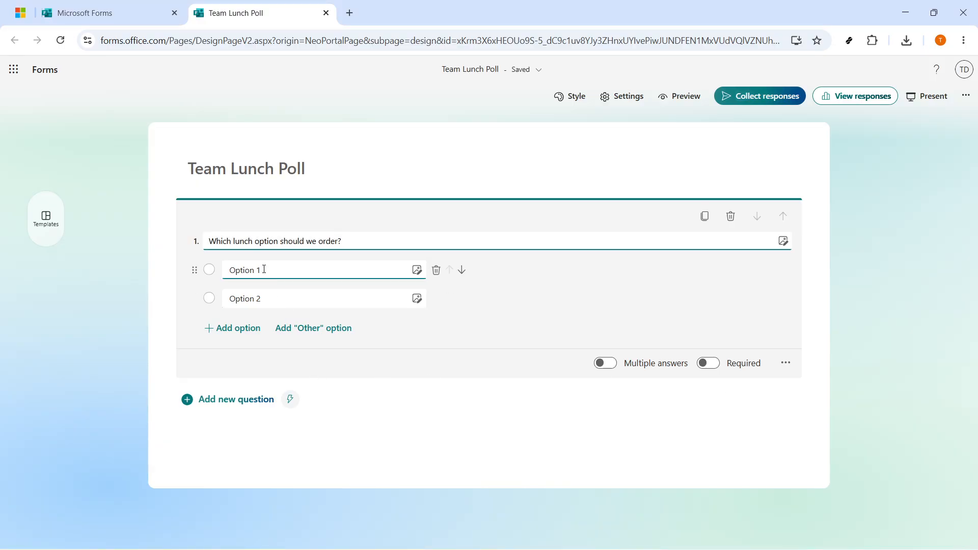
left_click(247, 271)
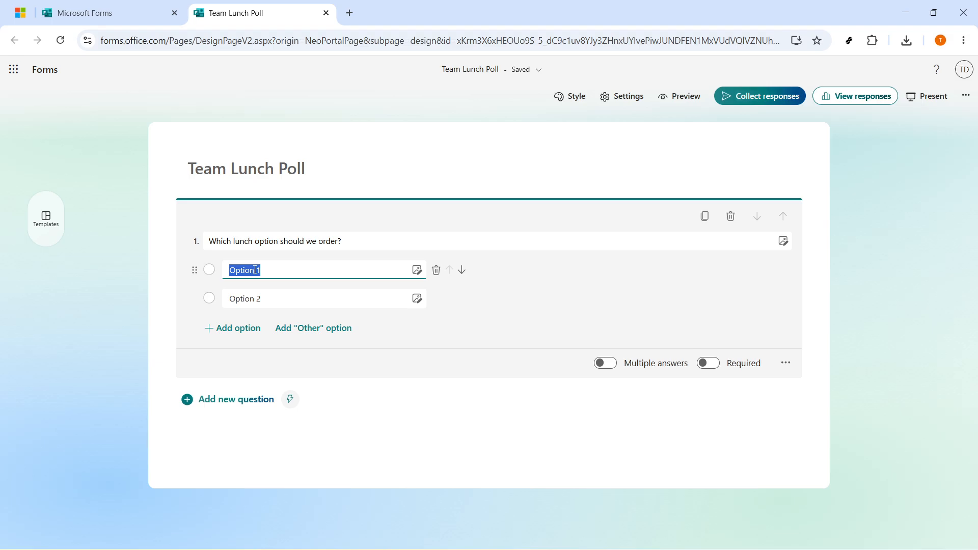
type("Sandwiches")
left_click(268, 298)
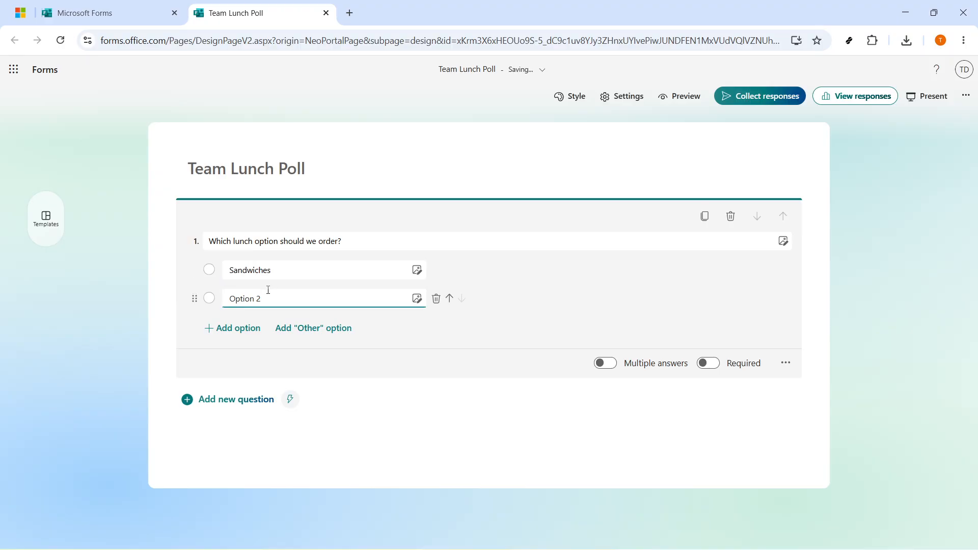
type("Saladf")
key("BackSpace")
type("s")
left_click(421, 181)
left_click(857, 374)
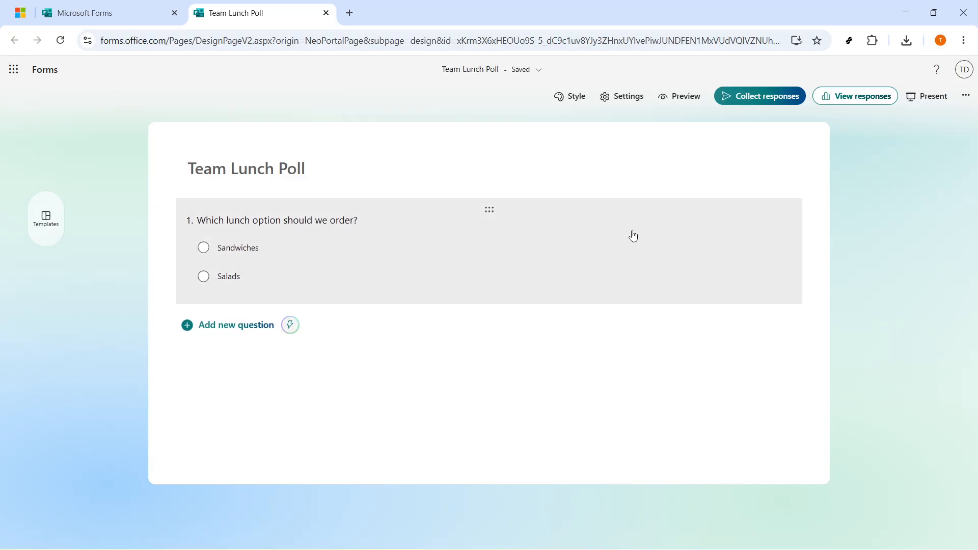
Open the form's options for collaborating and duplicating.
left_click(967, 99)
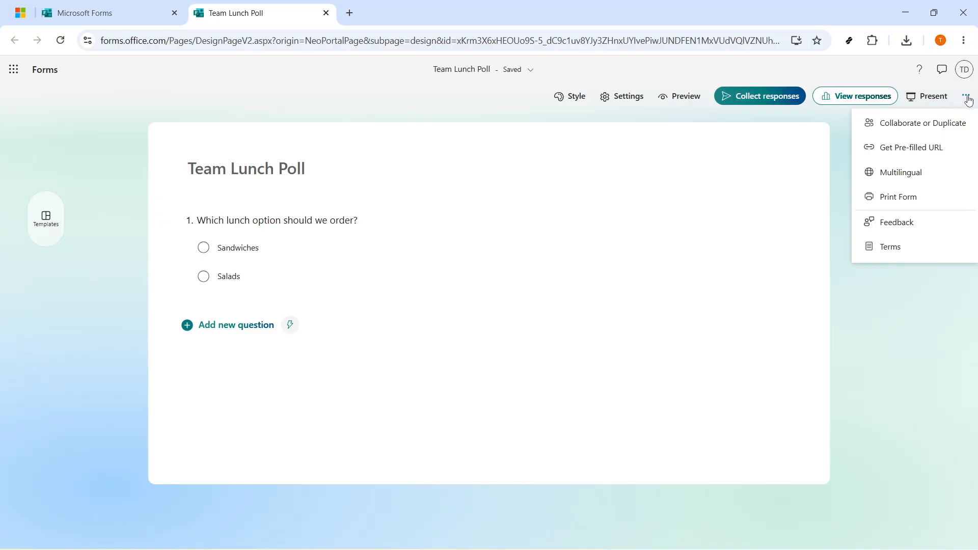
left_click(914, 131)
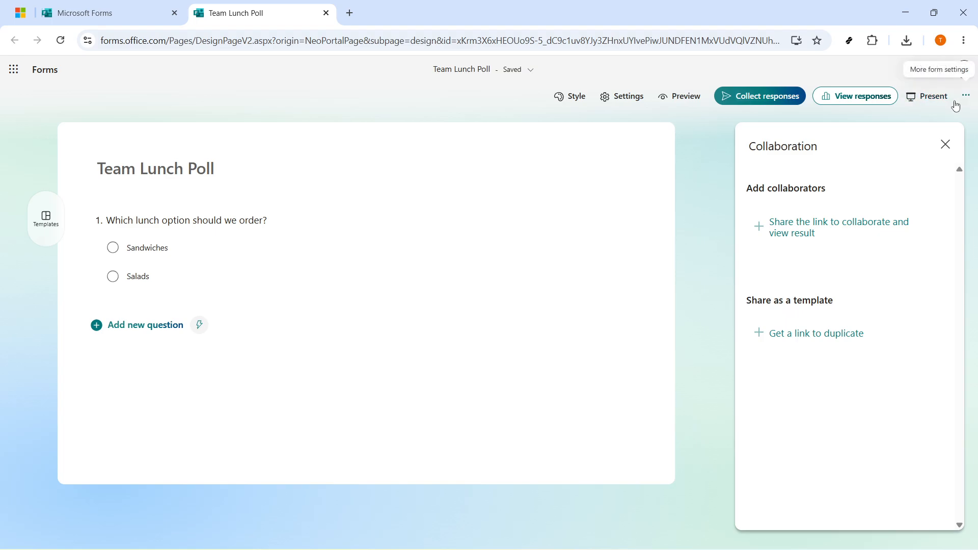
Apply the suggested picnic-basket background style to the form and close the style settings.
left_click(561, 105)
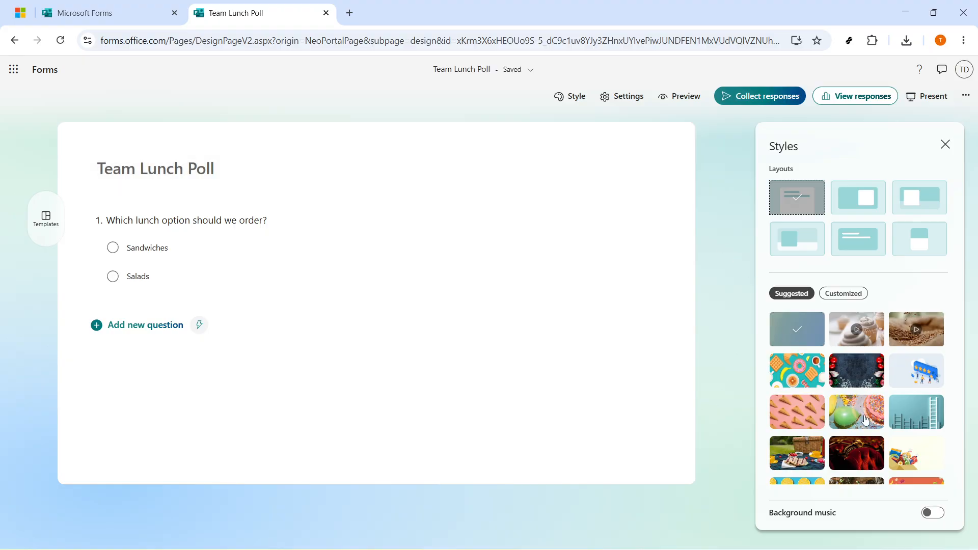
left_click(847, 426)
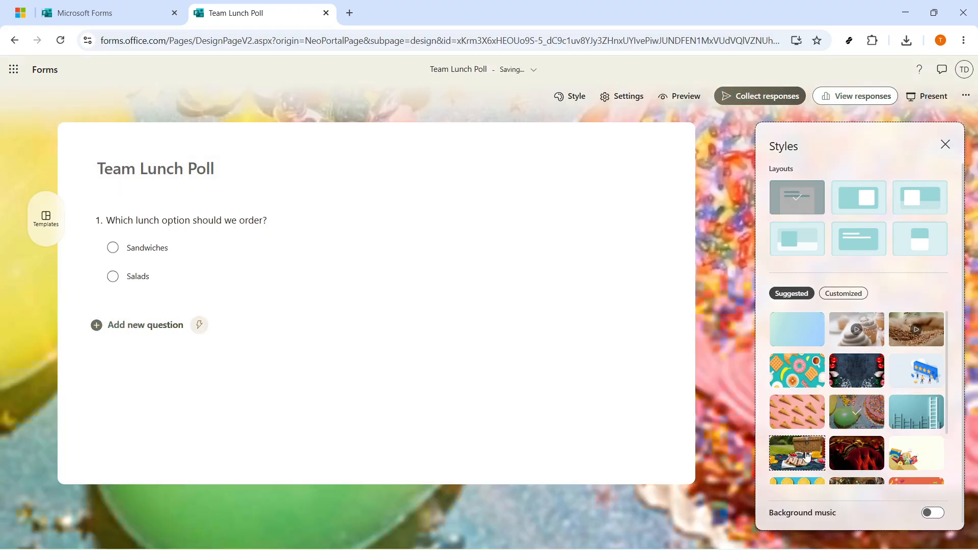
left_click(808, 456)
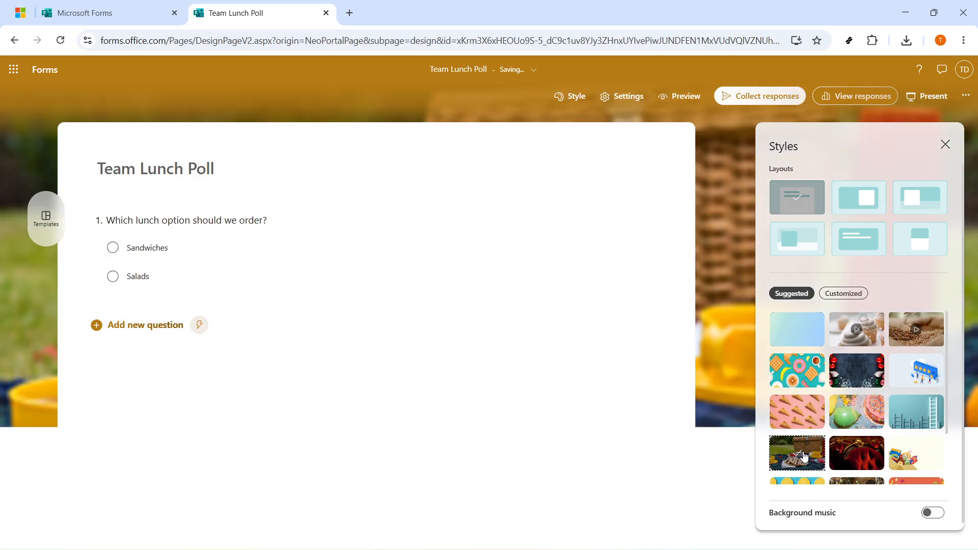
left_click(968, 95)
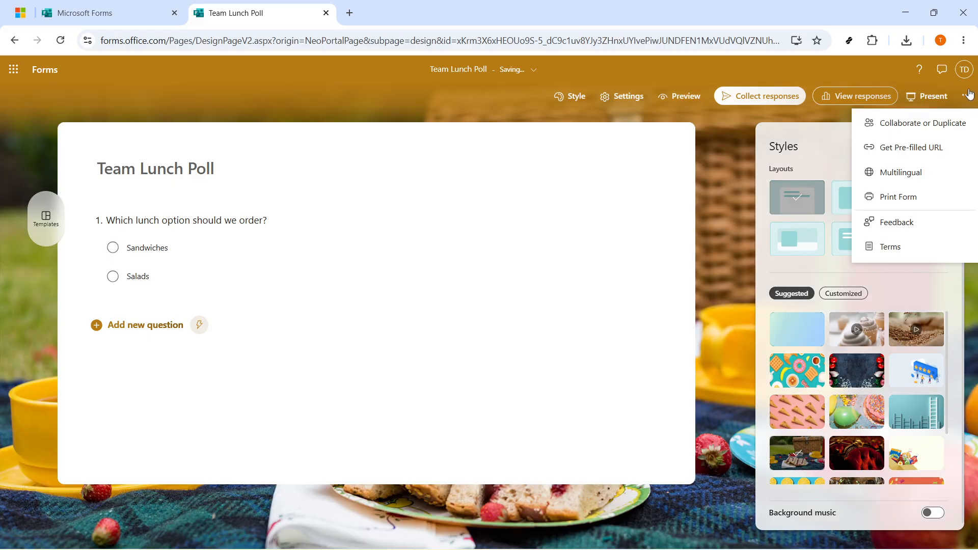
left_click(823, 135)
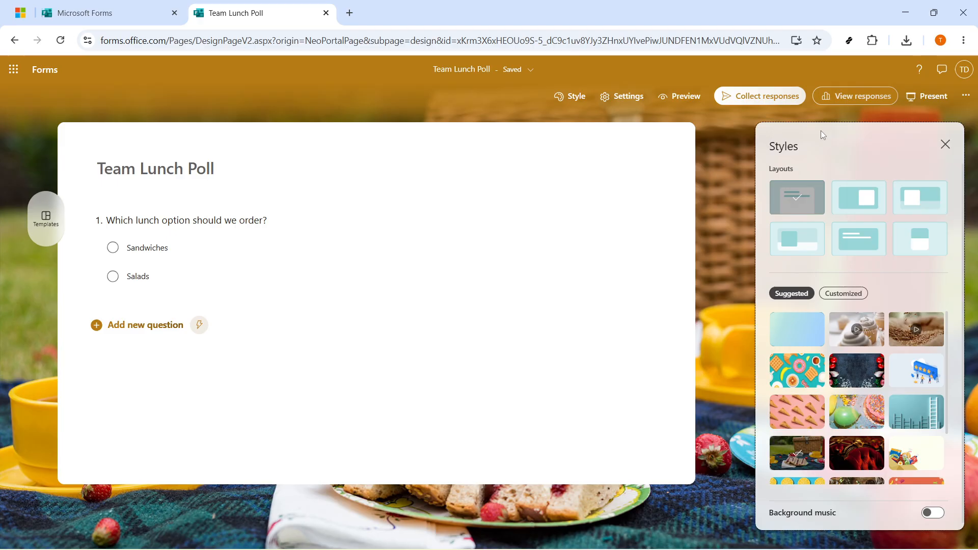
left_click(945, 145)
Create a collaboration link that anyone with an Office 365 work or school account can use to edit and view results, and copy it.
left_click(967, 96)
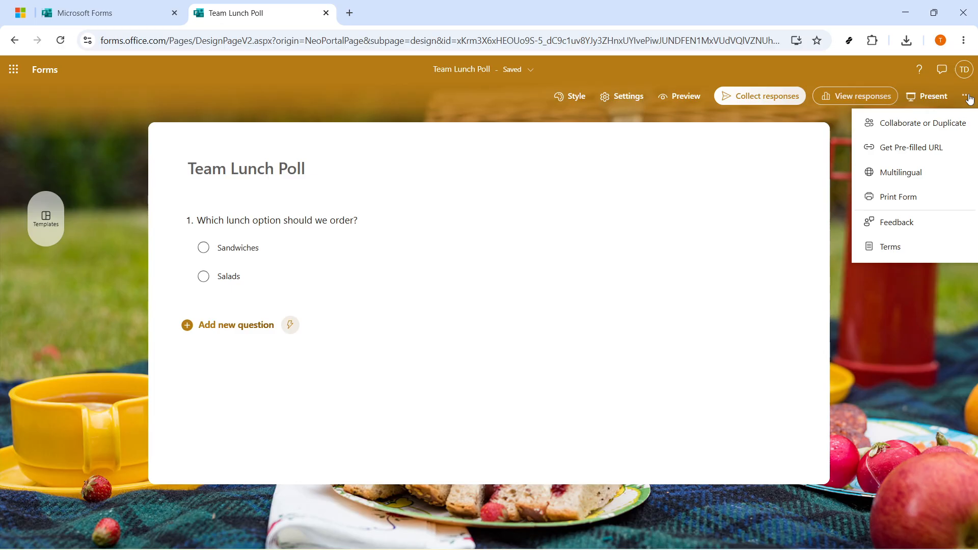
left_click(922, 128)
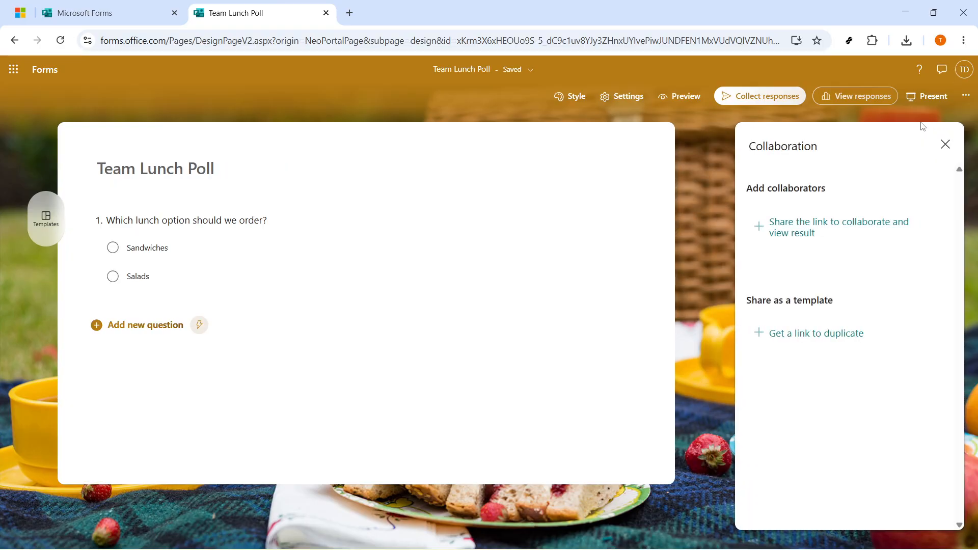
left_click(828, 227)
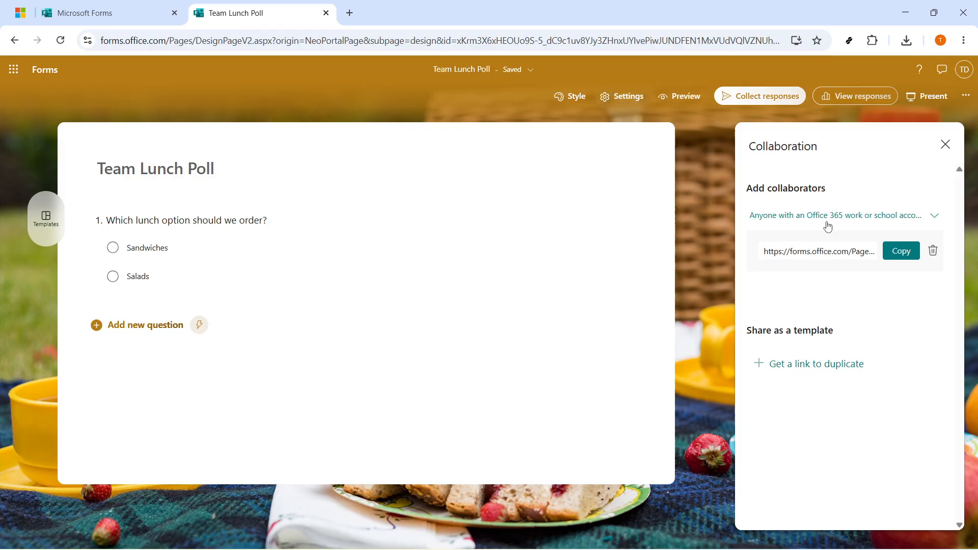
left_click(935, 216)
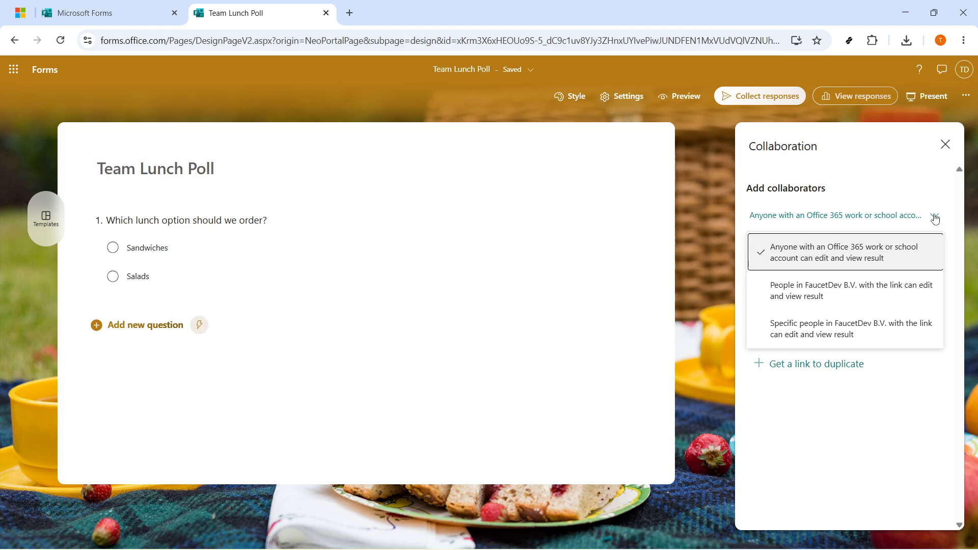
left_click(853, 258)
left_click(896, 257)
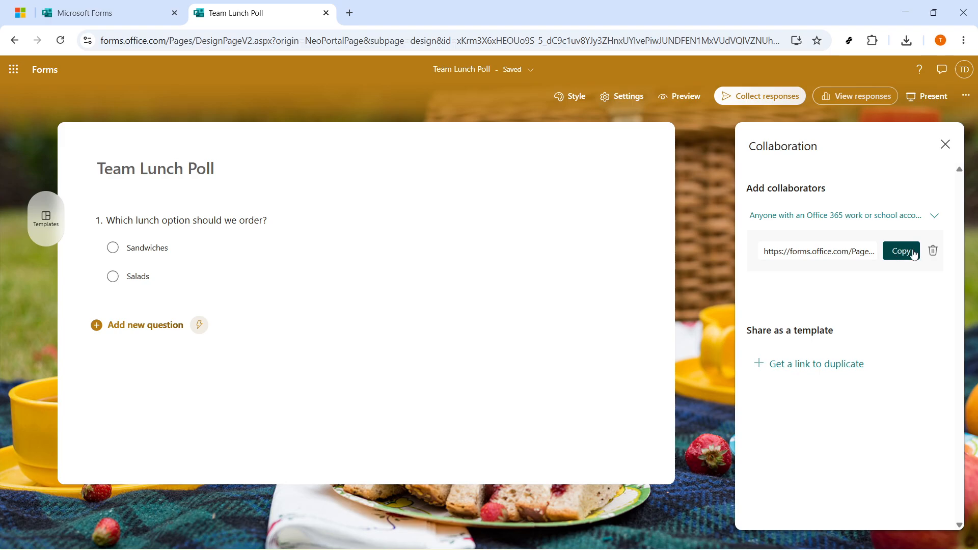
Review the permission choices available for the collaboration link, closing and reopening the collaboration settings in between.
left_click(929, 221)
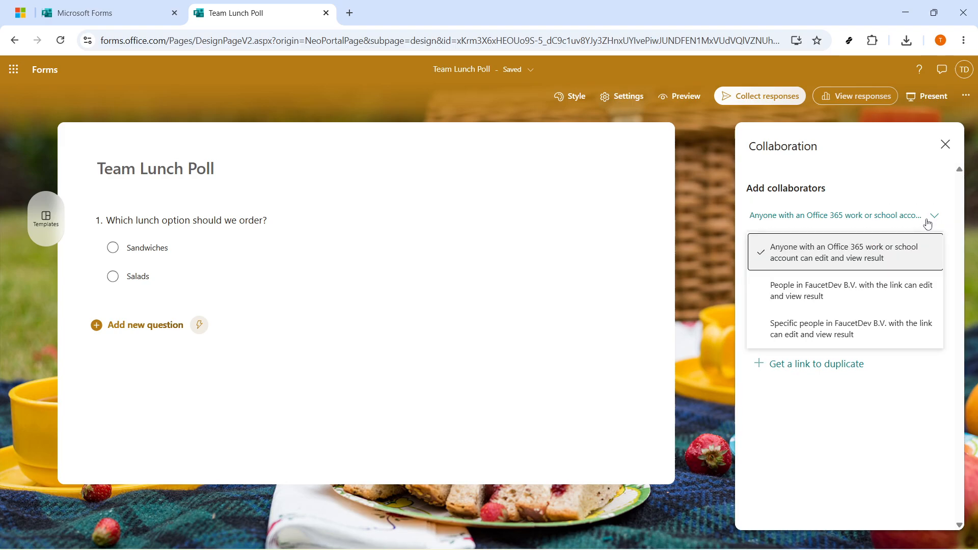
left_click(928, 225)
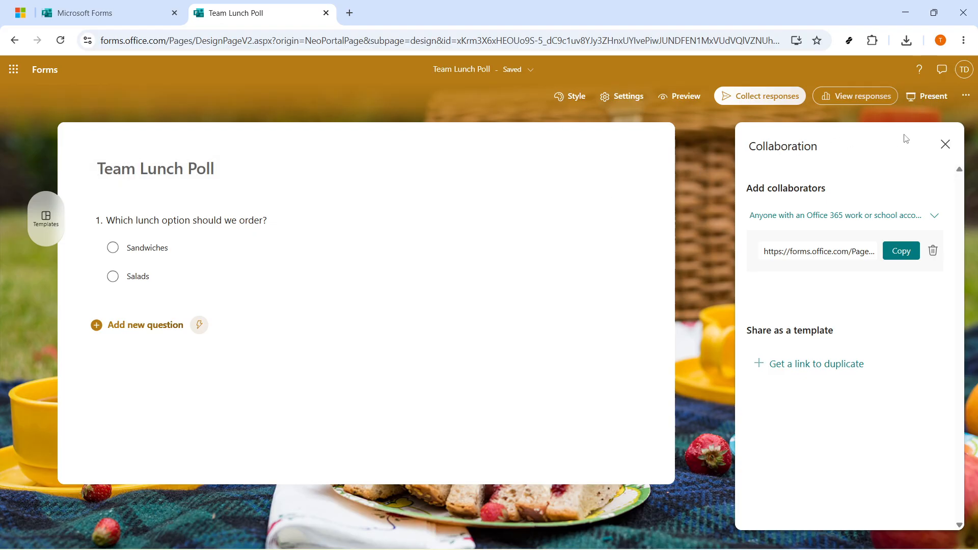
left_click(945, 145)
left_click(966, 96)
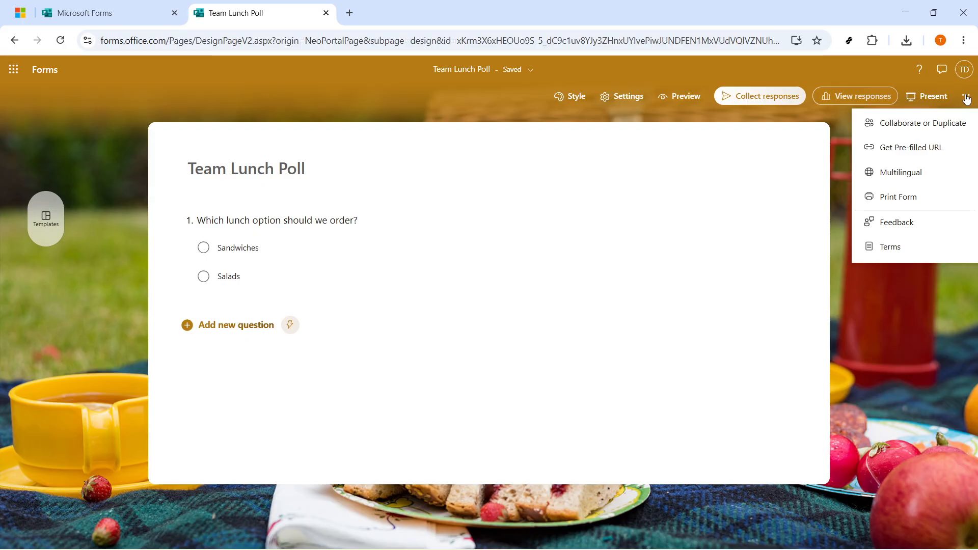
left_click(921, 127)
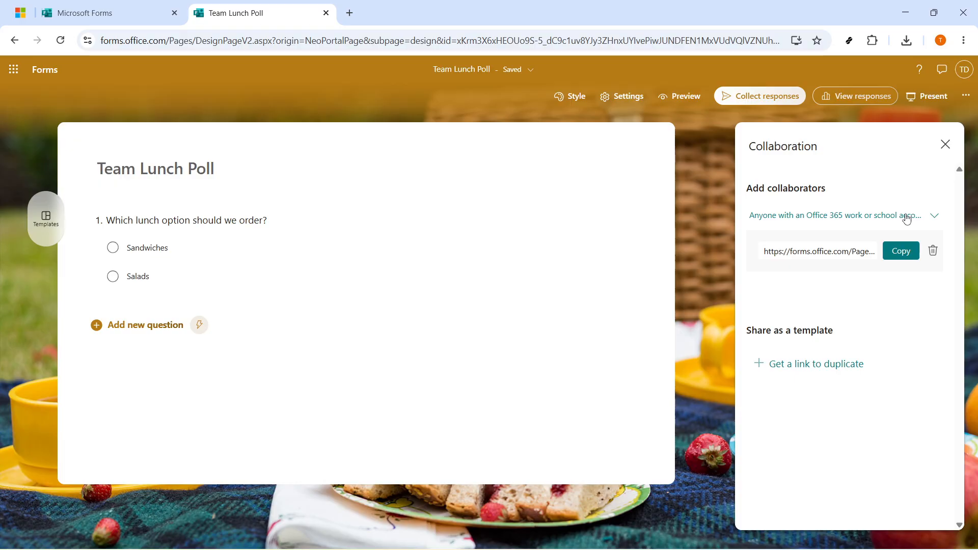
left_click(907, 219)
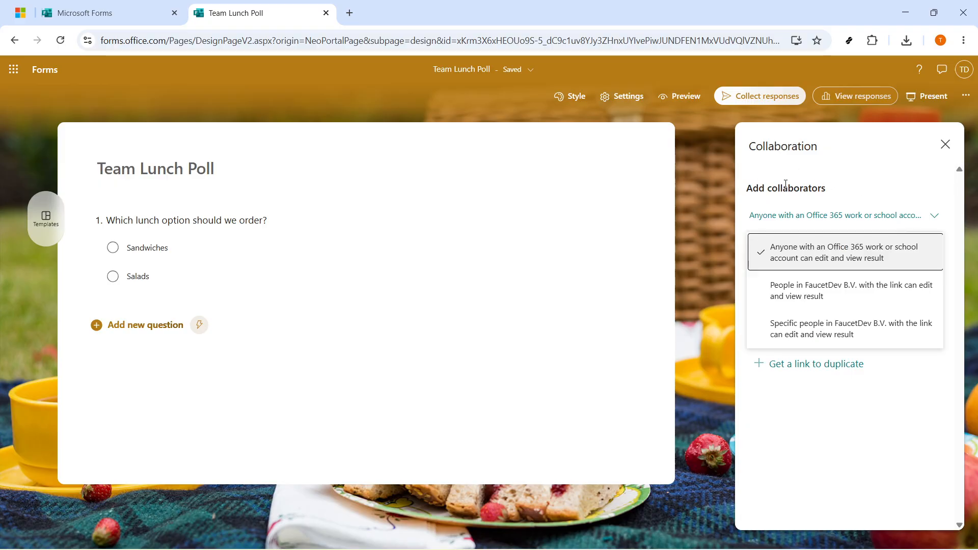
left_click(853, 192)
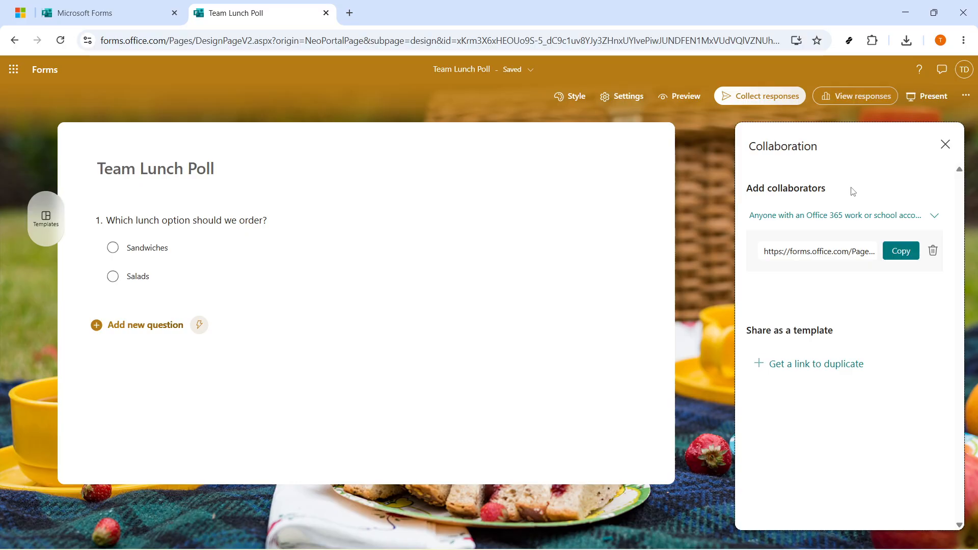
Permanently remove the form's existing collaboration link.
left_click(935, 253)
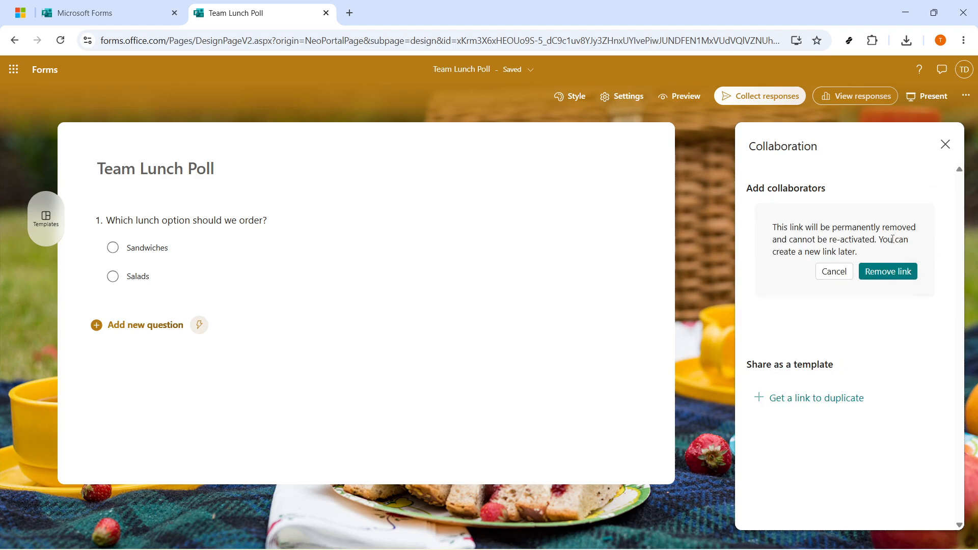
left_click(900, 275)
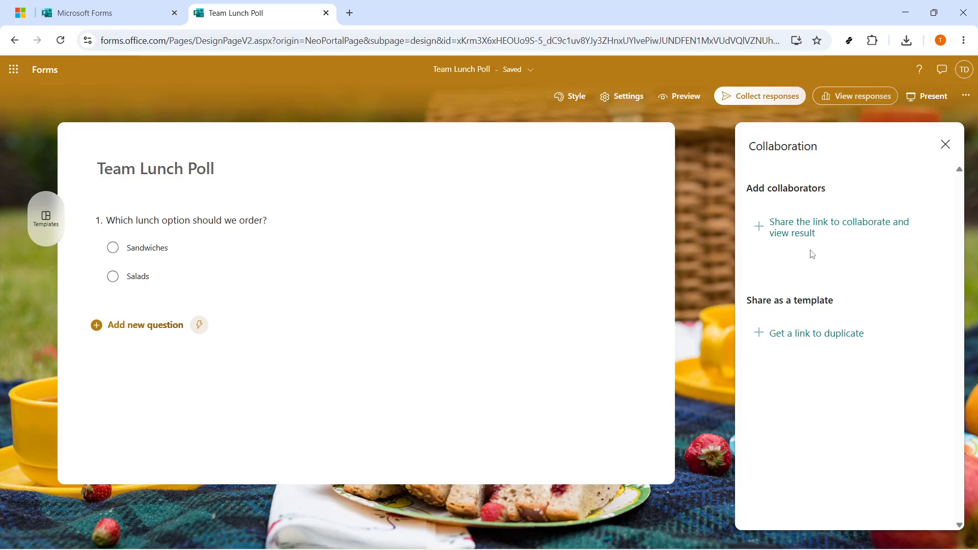
Generate a new link for collaborating and viewing results, and copy it for sharing.
left_click_drag(861, 200, 738, 189)
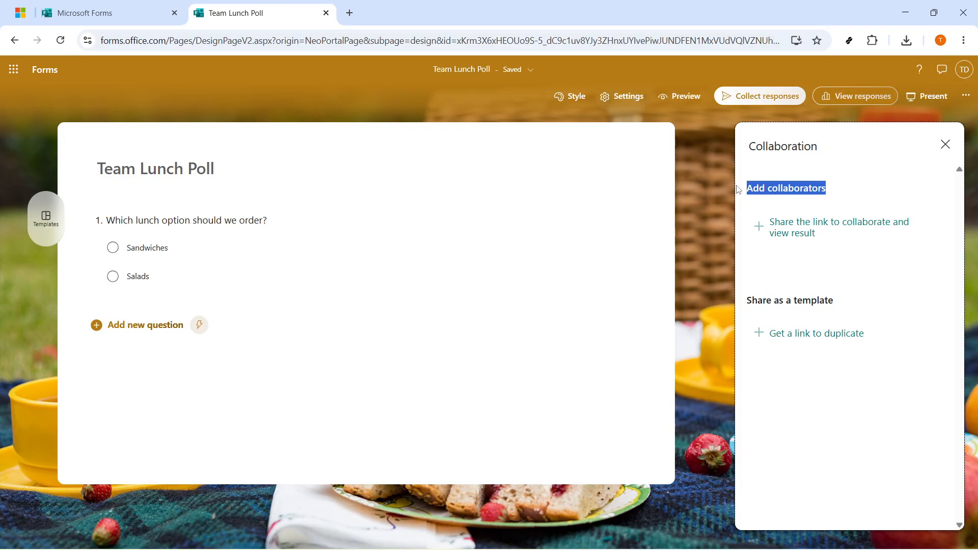
left_click(804, 230)
left_click(901, 251)
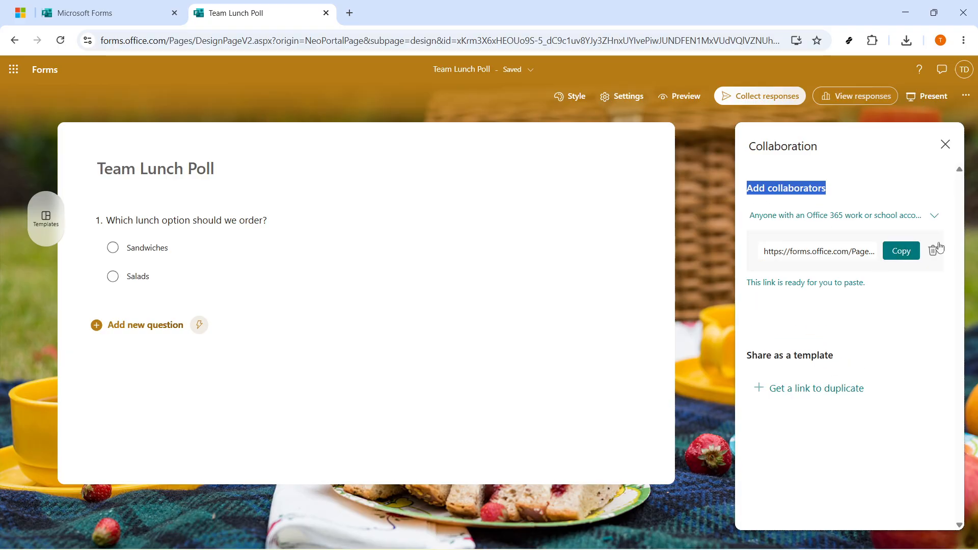